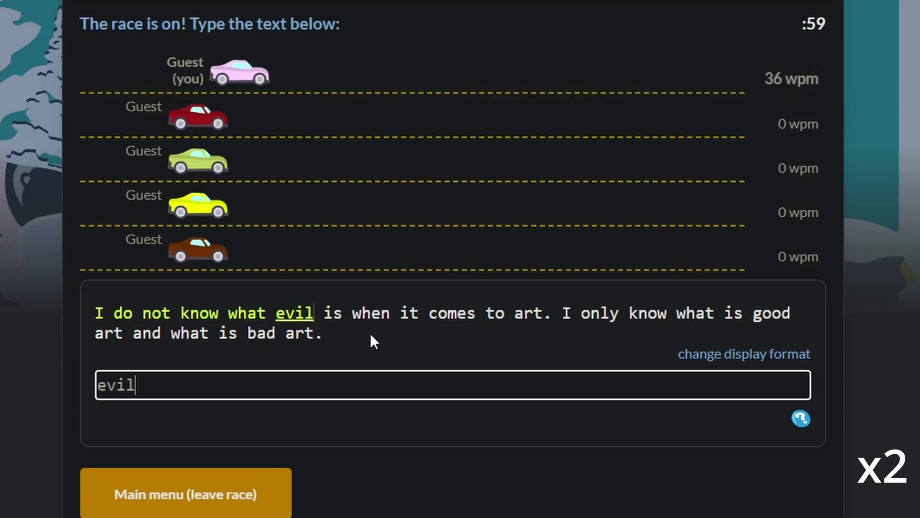
text(is when it comes to art. I only know what is)
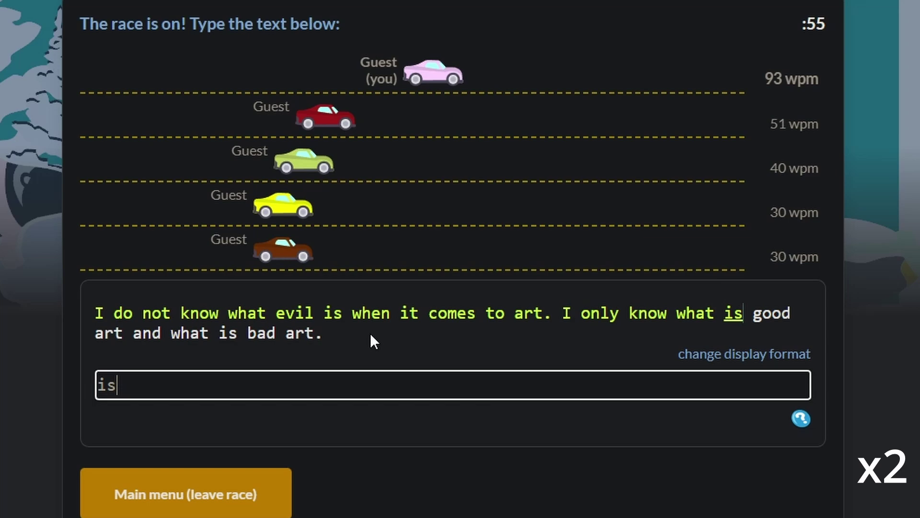
text( good art and what is bad art.)
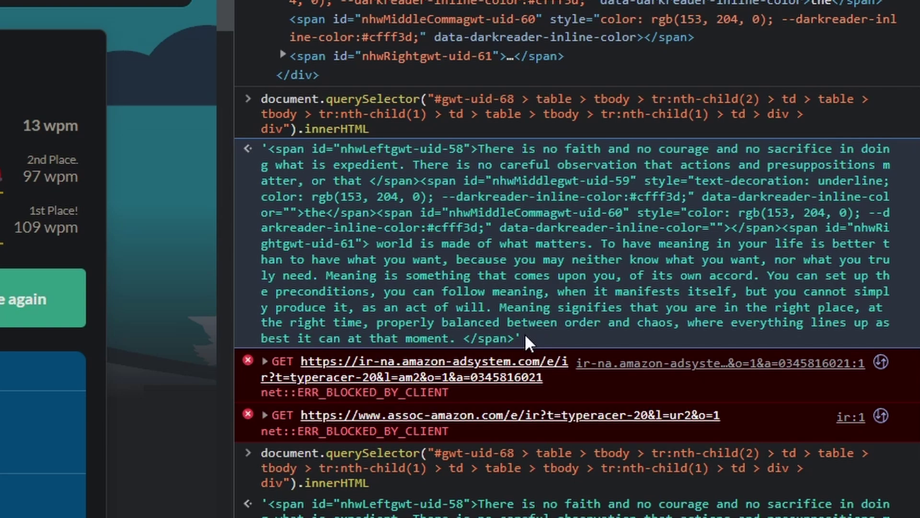
Select the race passage markup returned by the innerHTML query in the Console
drag(524, 333, 298, 157)
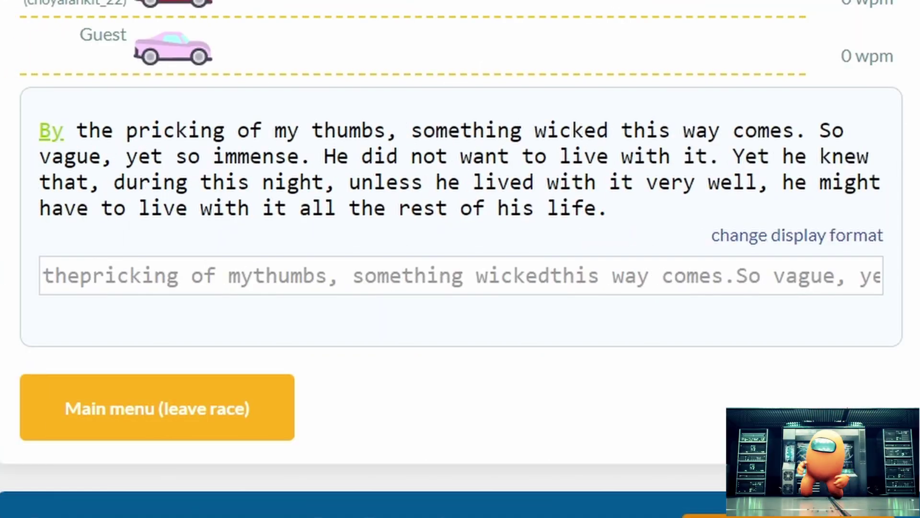
Focus the race text box to type the Langston poet passage
click(661, 287)
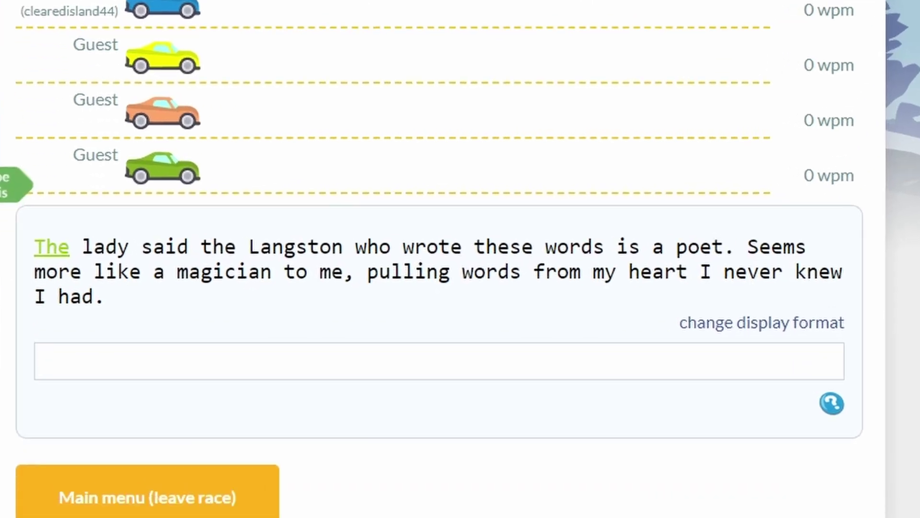
text(The lady said the Langston who wrote the)
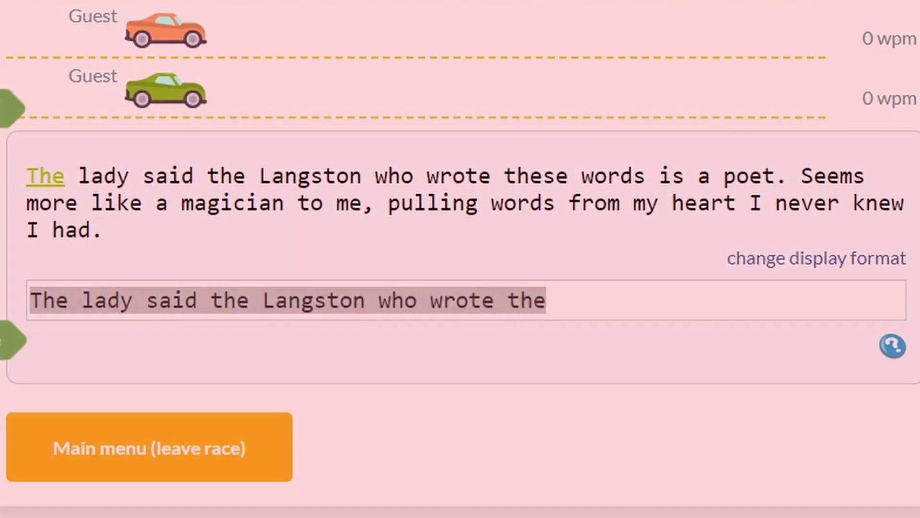
text(se words is a poet. Seems mo)
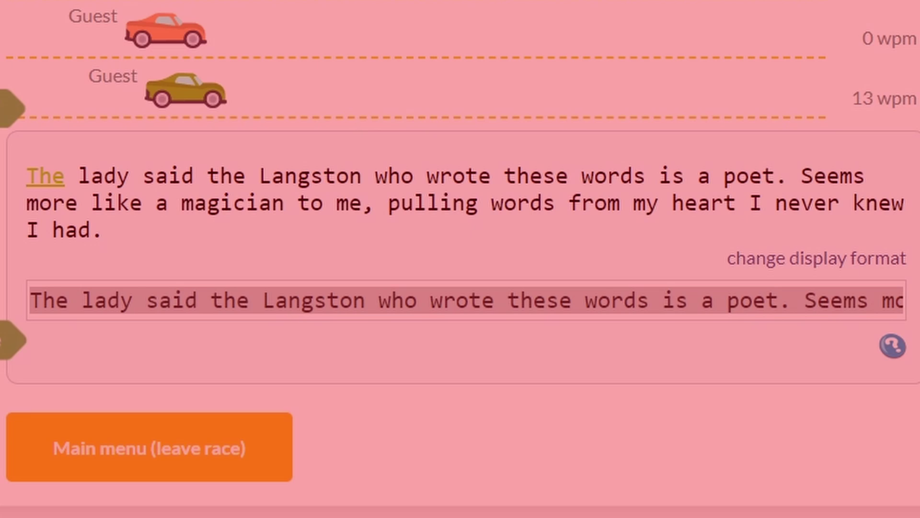
text(words from my heart I never)
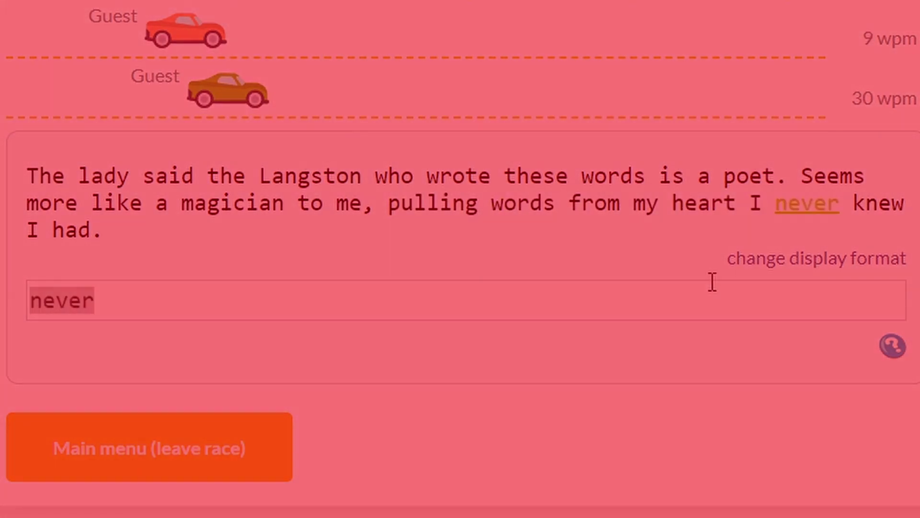
text( knew I had.)
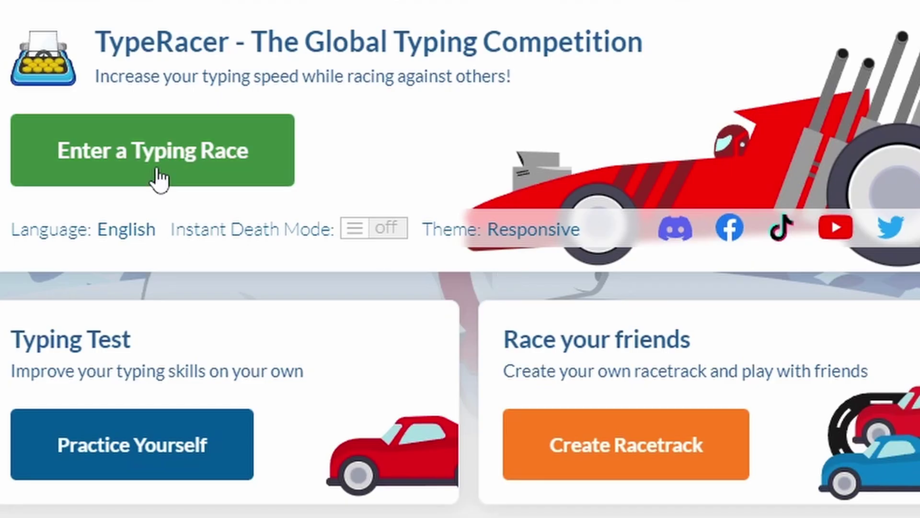
Start a race, run the Page Redder auto-typer, and enter another race
click(160, 181)
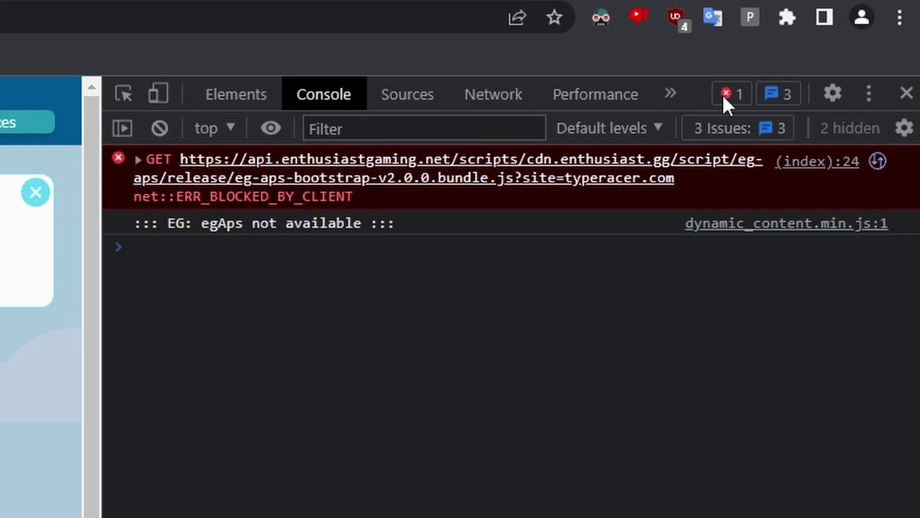
click(750, 22)
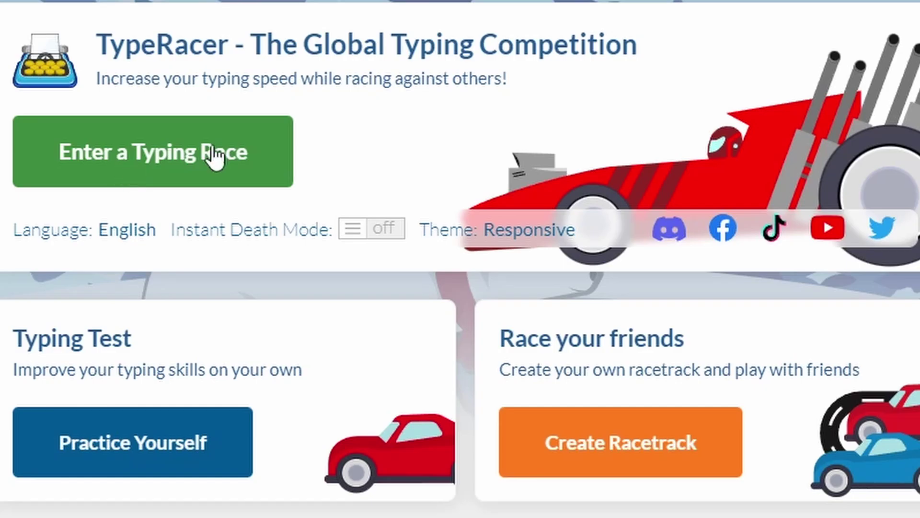
click(209, 155)
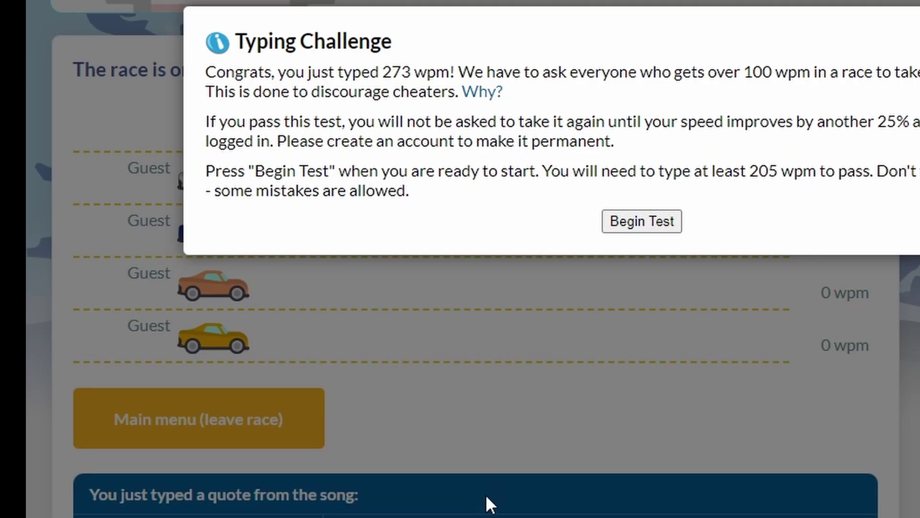
Deselect the speed text in the 273 wpm Typing Challenge dialog
click(455, 76)
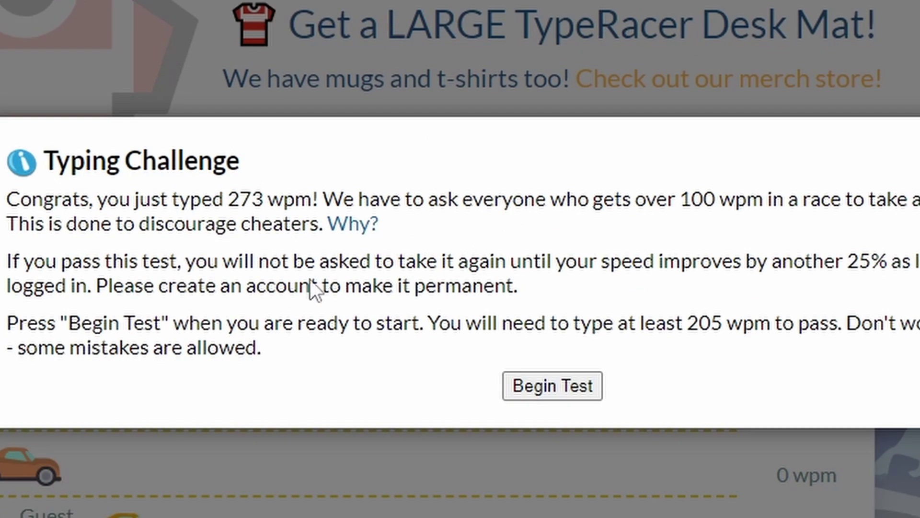